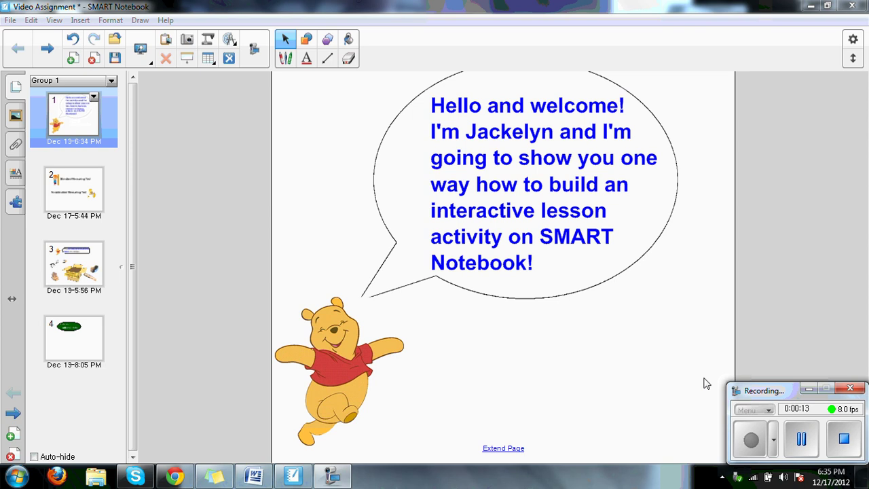
# - Reveal the Grade 2 Measurement Unit title, then go to page 2 on standard versus nonstandard tools
pyautogui.click(609, 356)
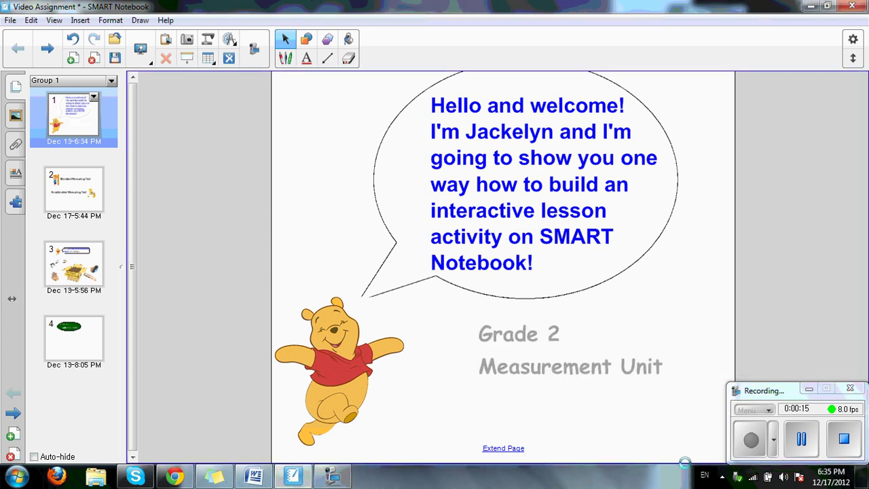
pyautogui.click(91, 194)
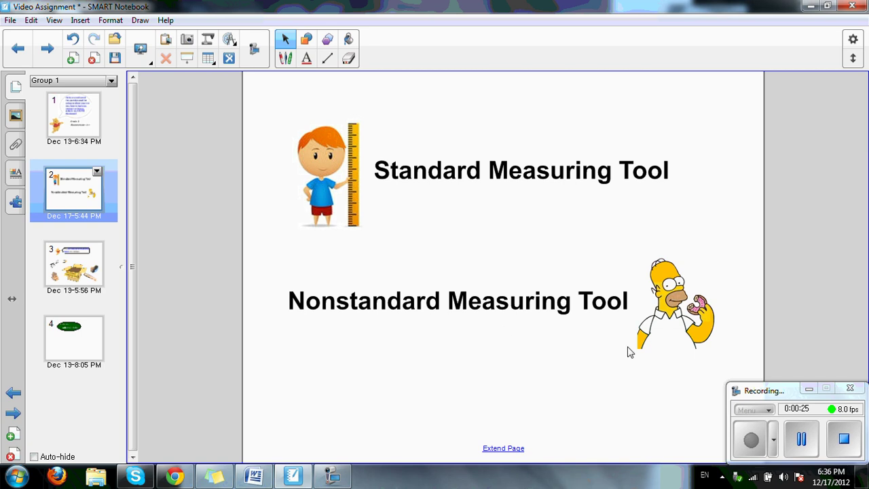
# - Go to page 3, the 'Put nonstandard measuring tools into the box!' activity
pyautogui.click(70, 271)
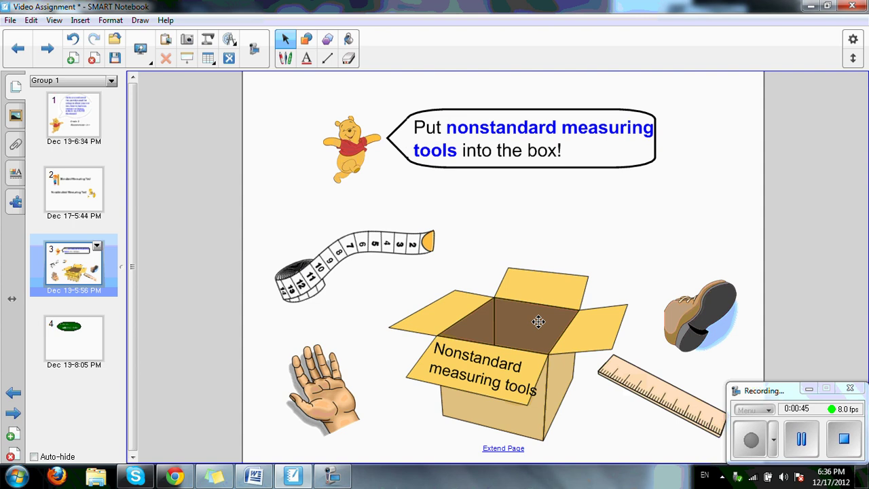
# - Search the Gallery for 'paper clip' and place the green Paper clip picture near the page's upper right
pyautogui.click(16, 116)
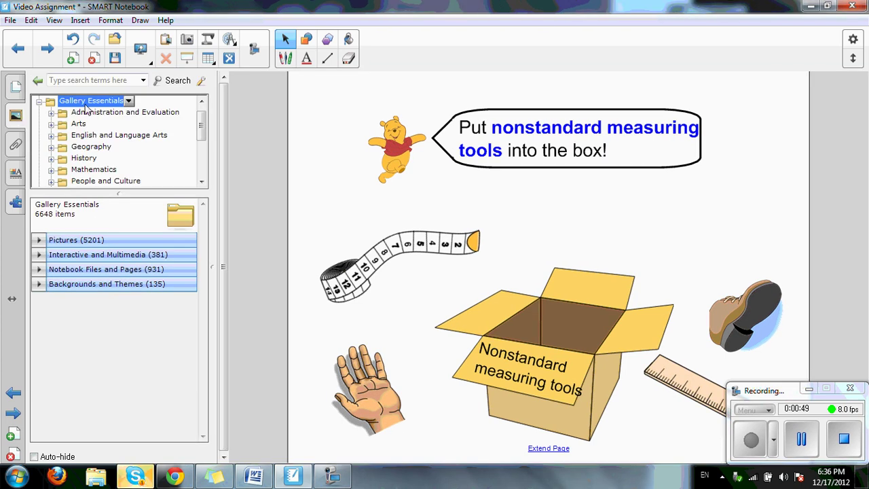
pyautogui.click(79, 81)
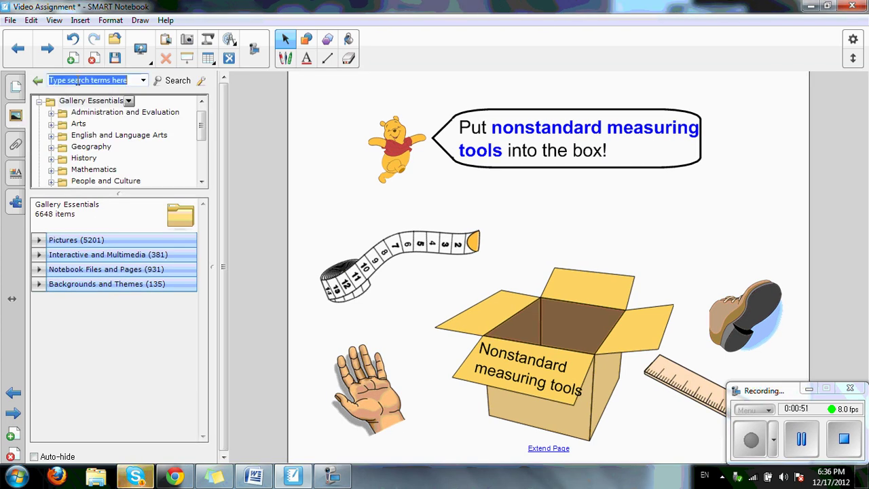
pyautogui.write('paper clip')
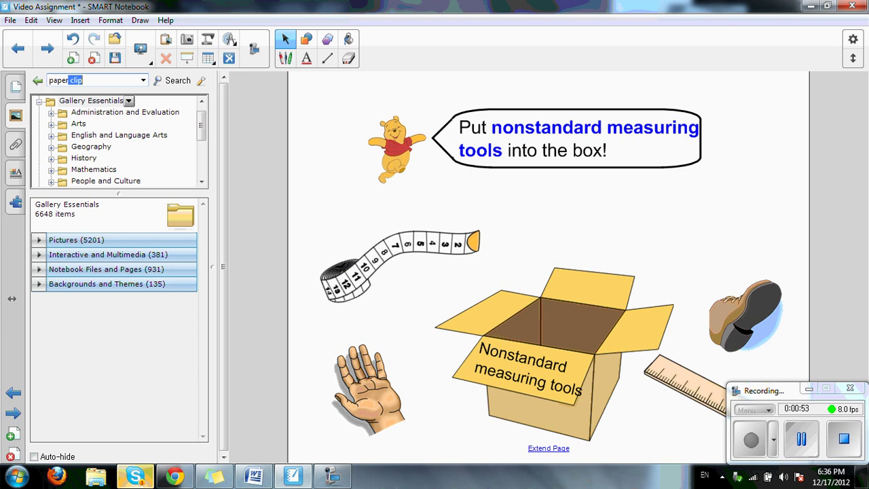
pyautogui.press('Return')
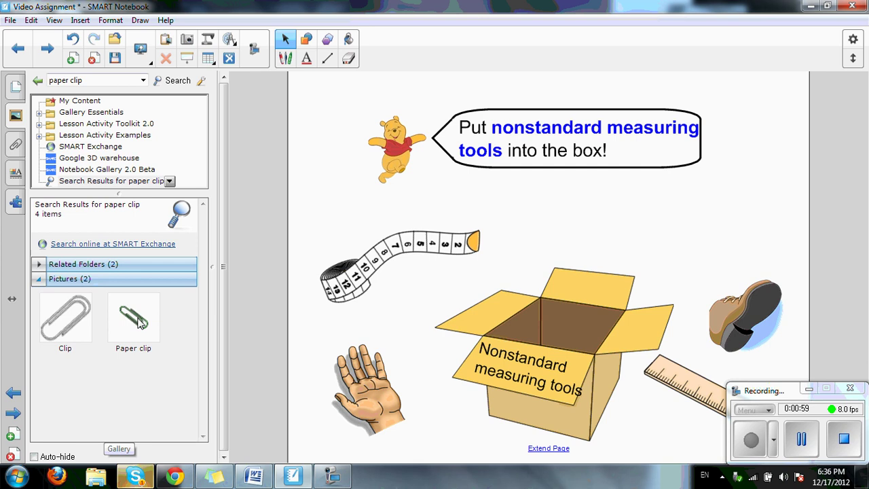
pyautogui.moveTo(139, 323); pyautogui.dragTo(679, 232)
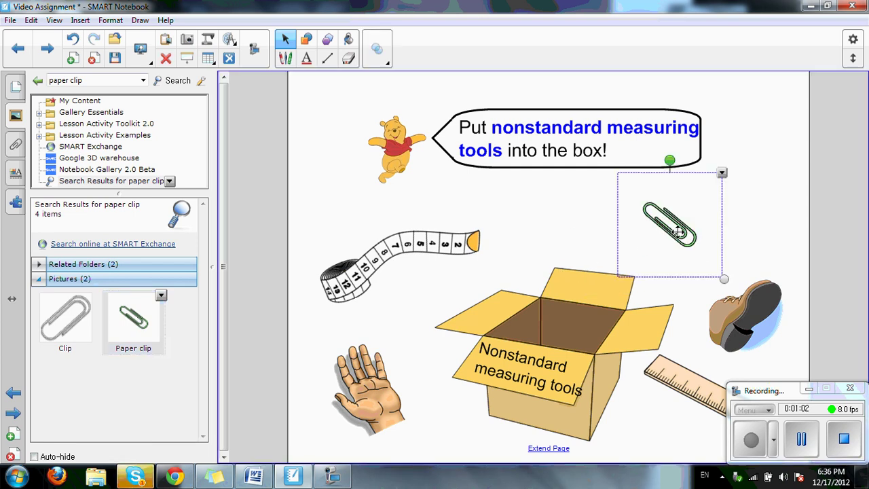
# - Launch the Activity Builder add-on and pick the open box as the activity object
pyautogui.click(15, 203)
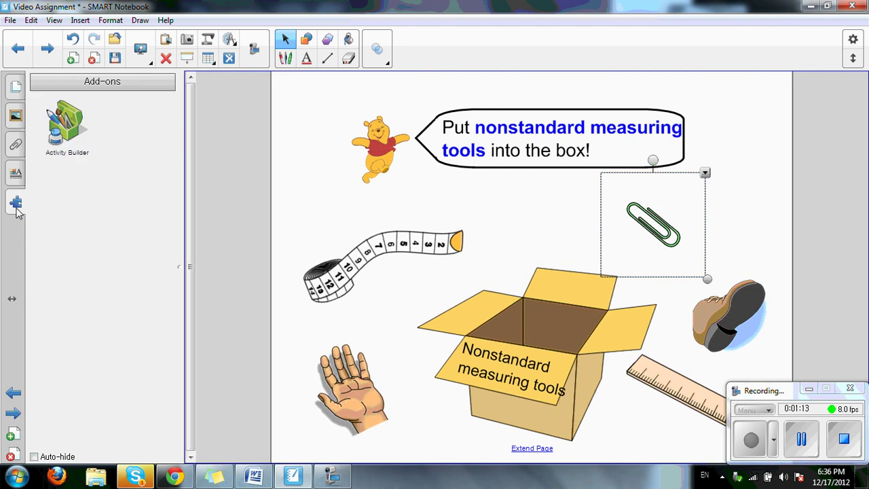
pyautogui.click(69, 143)
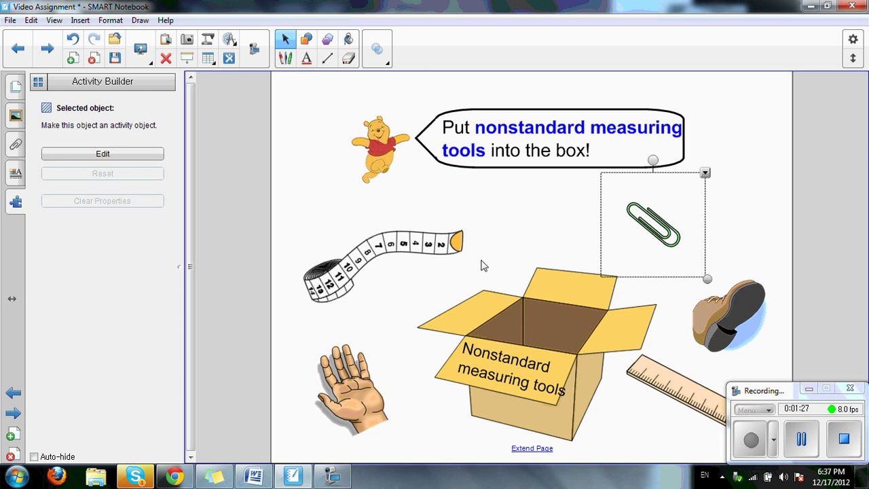
pyautogui.click(540, 343)
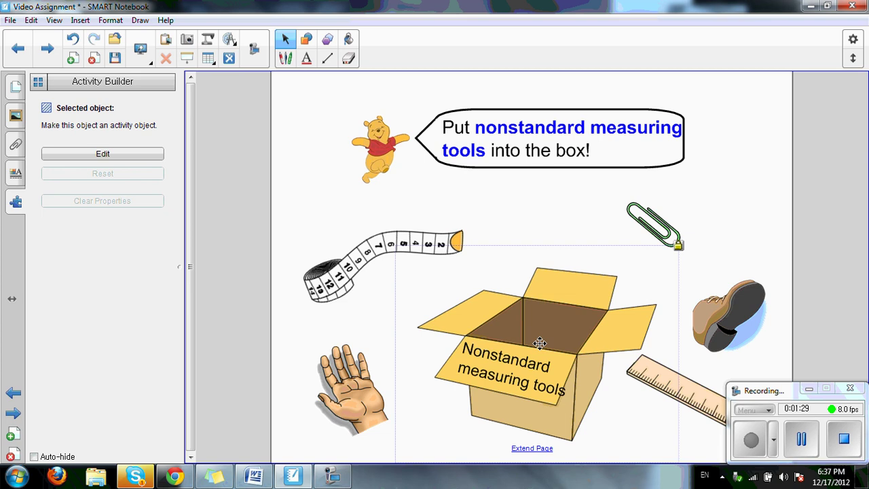
# - In Activity Builder's Edit mode, add hand, paper clip and shoe to Accept, tape measure and ruler to Reject
pyautogui.click(102, 154)
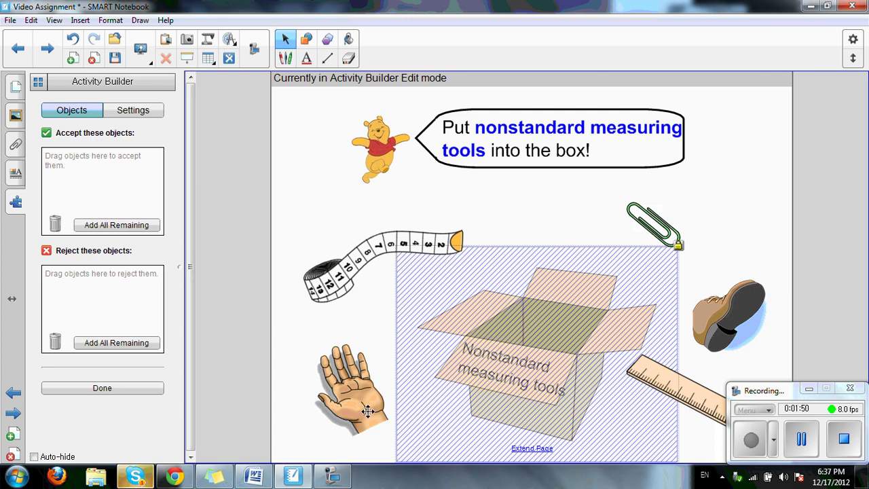
pyautogui.moveTo(362, 406); pyautogui.dragTo(92, 190)
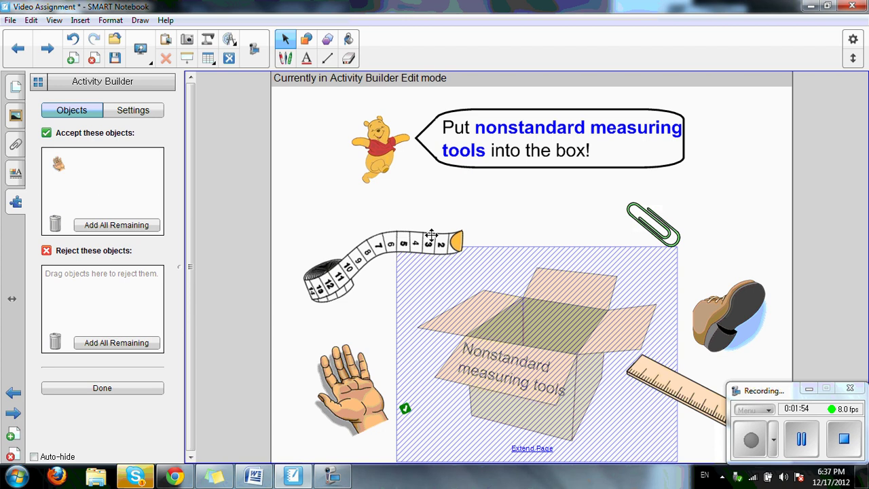
pyautogui.moveTo(642, 217); pyautogui.dragTo(114, 190)
pyautogui.moveTo(689, 314); pyautogui.dragTo(139, 194)
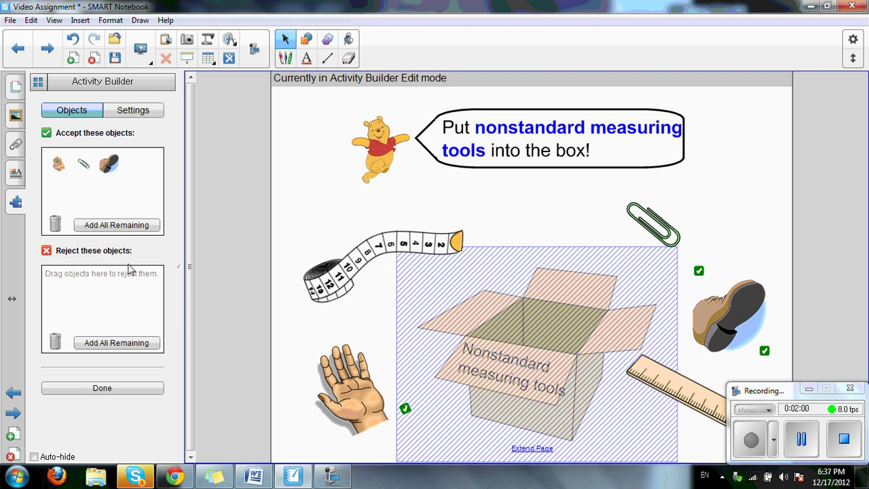
pyautogui.moveTo(320, 279); pyautogui.dragTo(105, 314)
pyautogui.moveTo(691, 384); pyautogui.dragTo(120, 311)
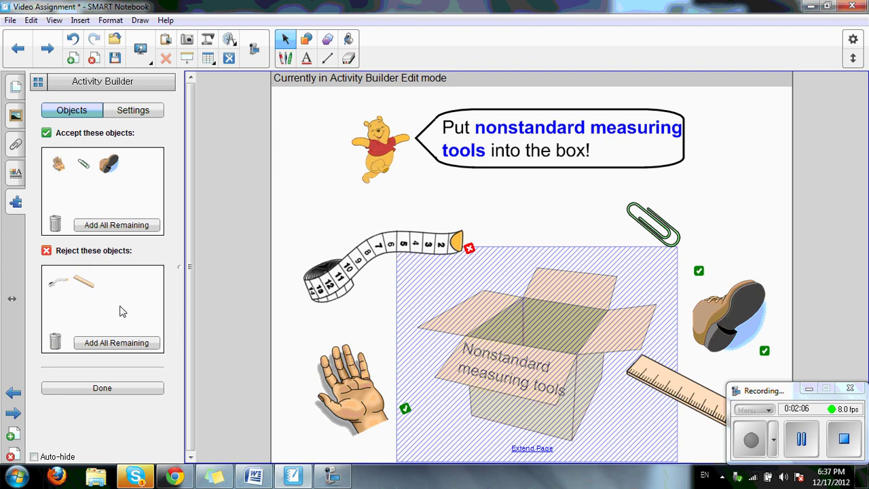
# - In Settings, keep Fade Out for accepted and Bounce Back for rejected objects, then click Done
pyautogui.click(133, 112)
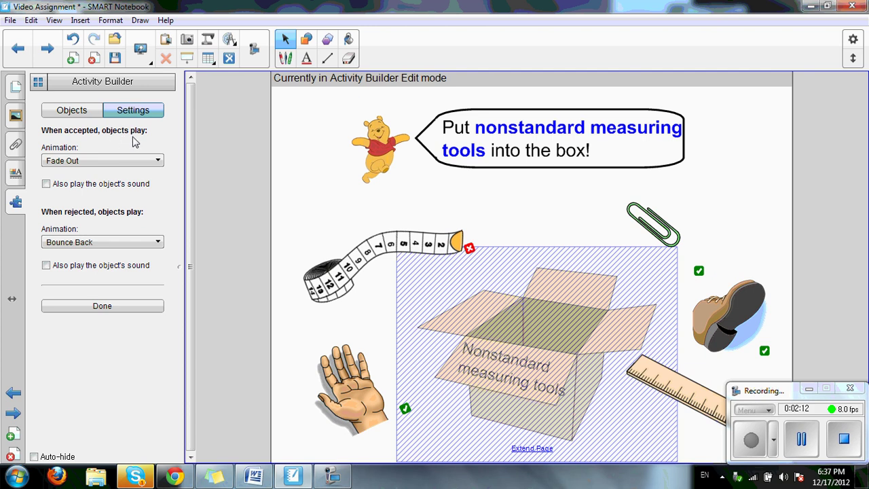
pyautogui.click(157, 165)
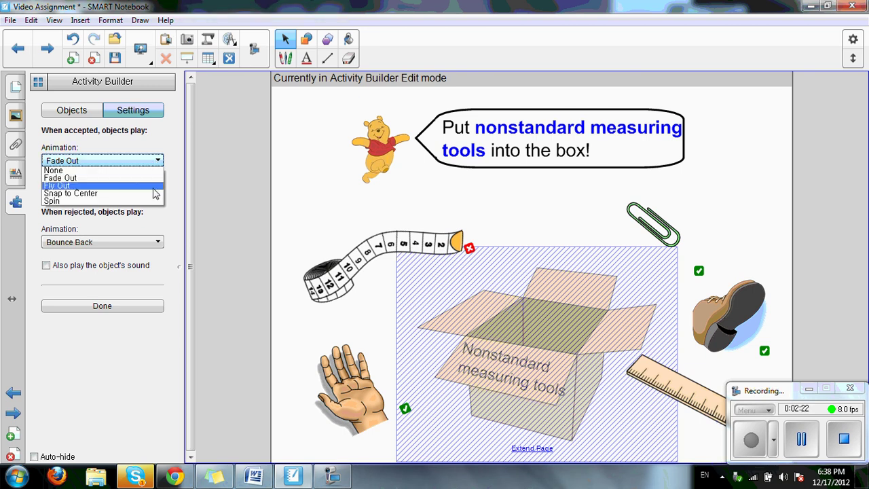
pyautogui.click(137, 181)
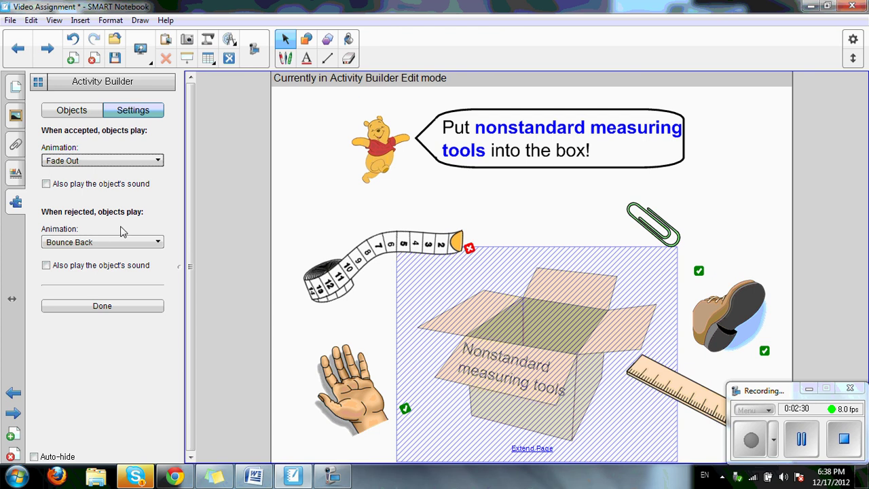
pyautogui.click(135, 243)
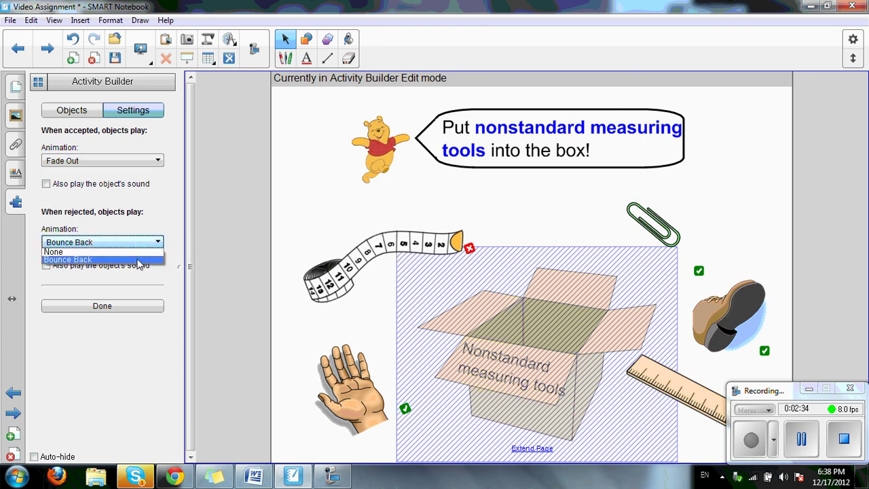
pyautogui.click(138, 261)
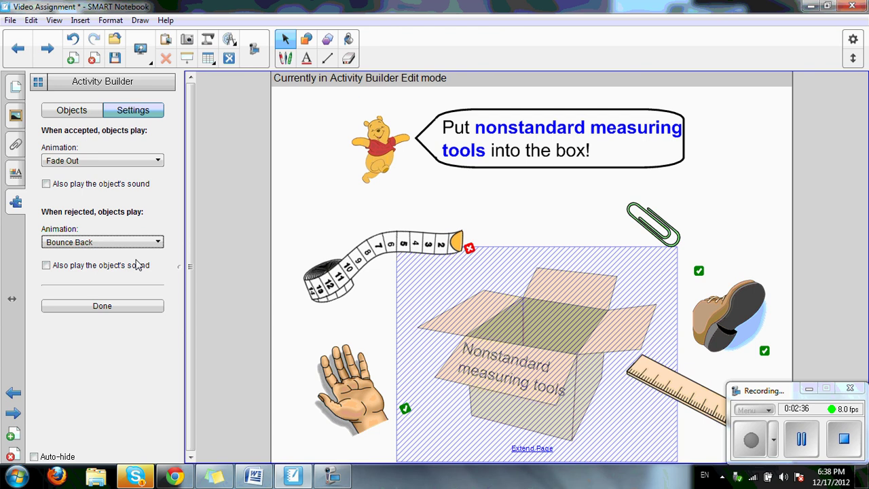
pyautogui.click(135, 306)
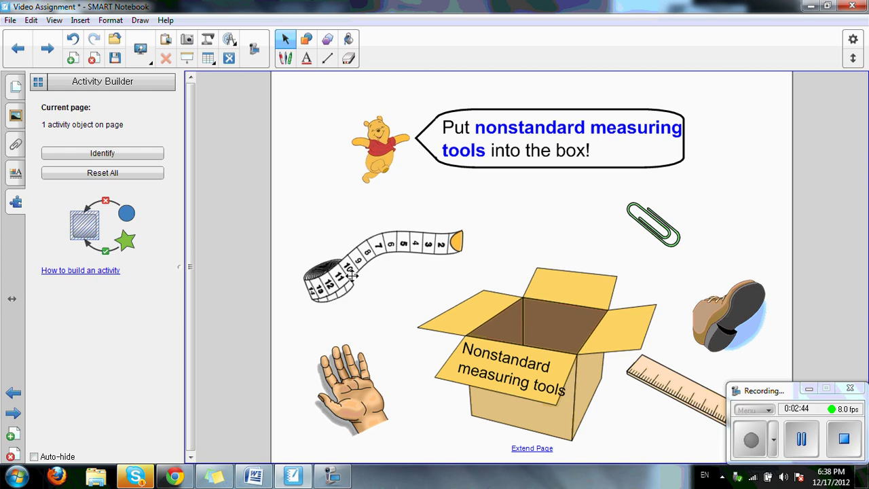
pyautogui.moveTo(342, 272); pyautogui.dragTo(514, 342)
pyautogui.moveTo(664, 231); pyautogui.dragTo(539, 331)
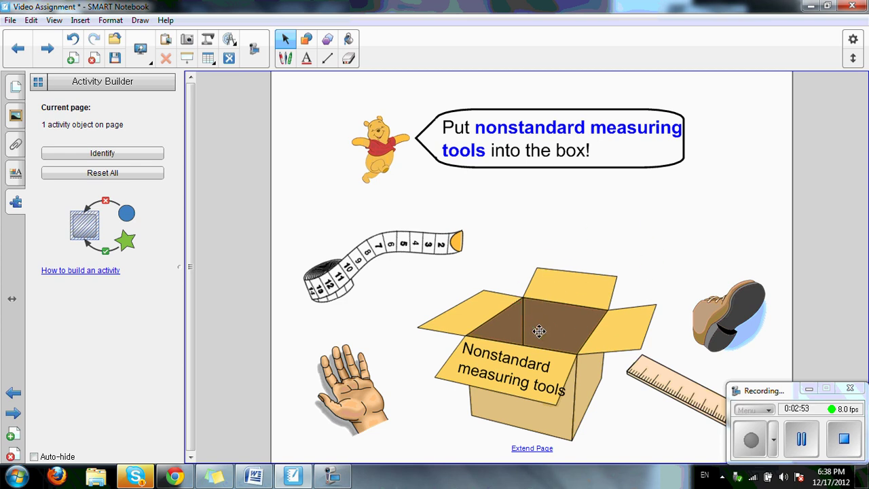
pyautogui.click(14, 88)
# - On page 4, drag the green oval down through 2) Edit, 3) Drag objects and 4) Settings to 5) Done
pyautogui.click(85, 334)
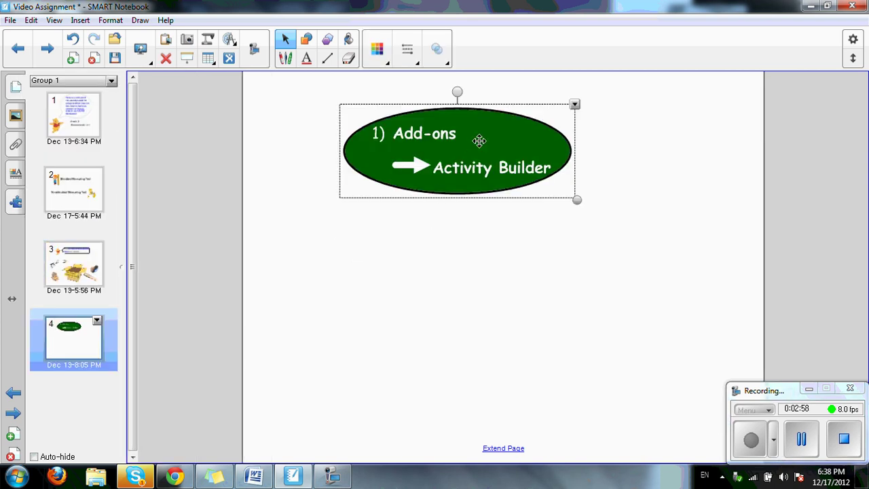
pyautogui.moveTo(485, 131); pyautogui.dragTo(475, 224)
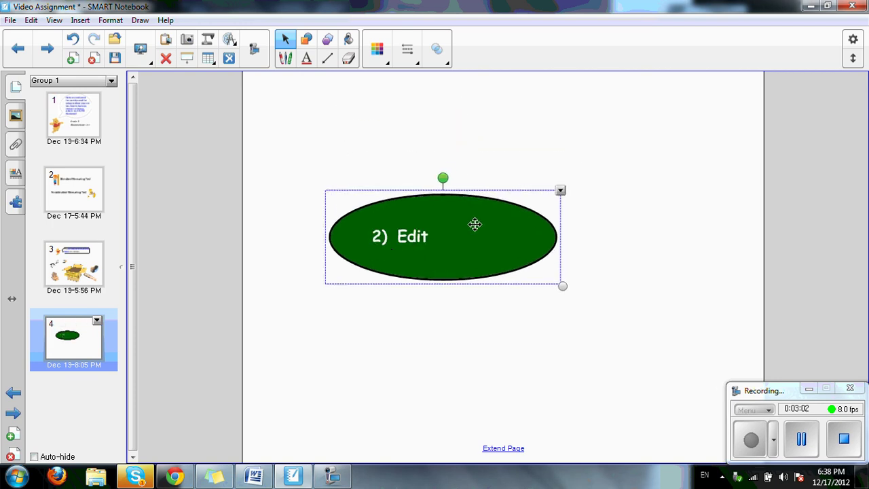
pyautogui.moveTo(478, 221); pyautogui.dragTo(476, 295)
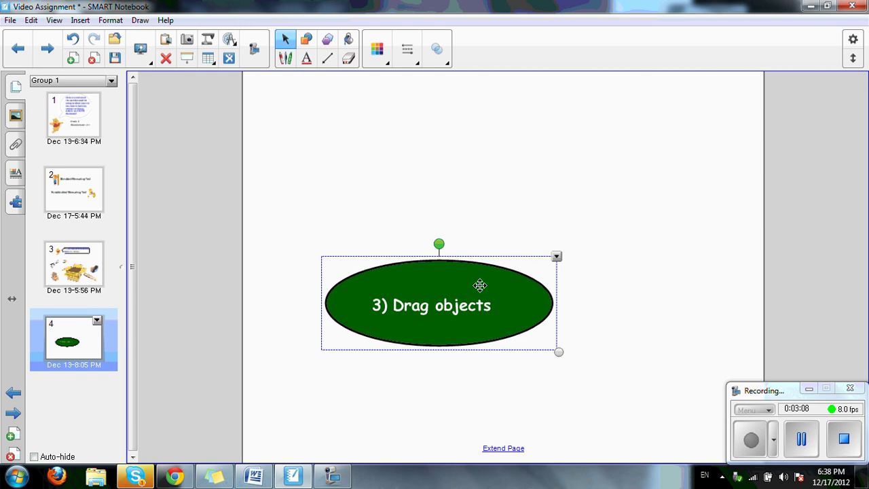
pyautogui.click(480, 293)
pyautogui.moveTo(487, 281); pyautogui.dragTo(482, 357)
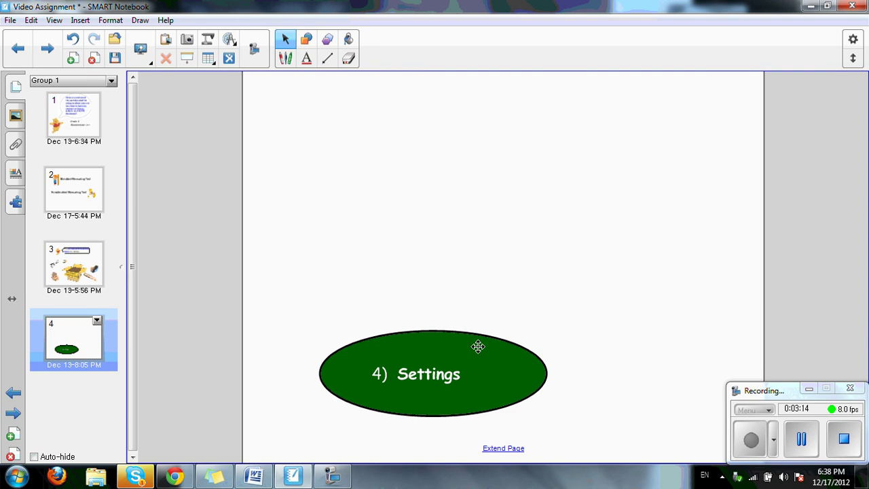
pyautogui.moveTo(478, 347); pyautogui.dragTo(474, 407)
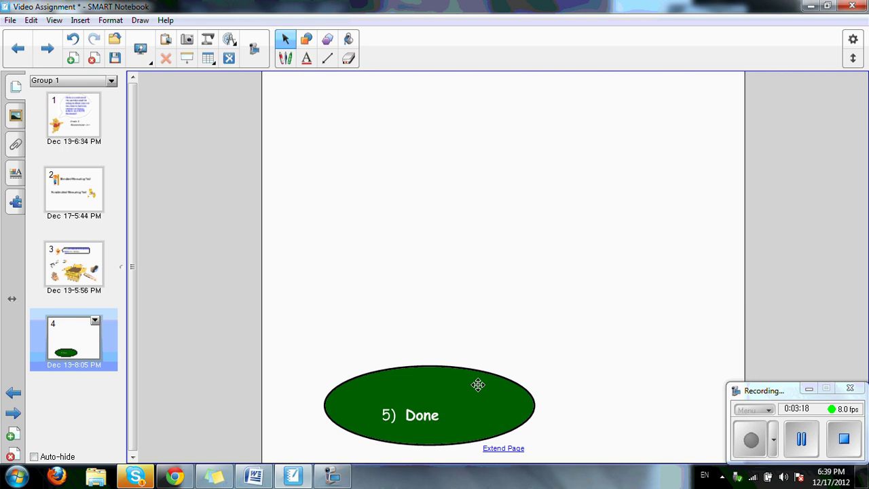